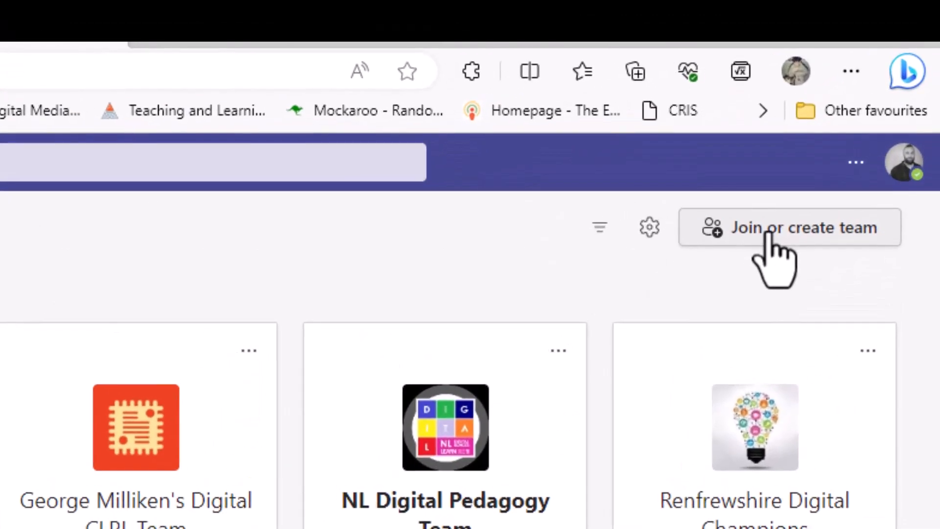
# Start creating a new team of the type Professional Learning Community (PLC).
pyautogui.click(767, 234)
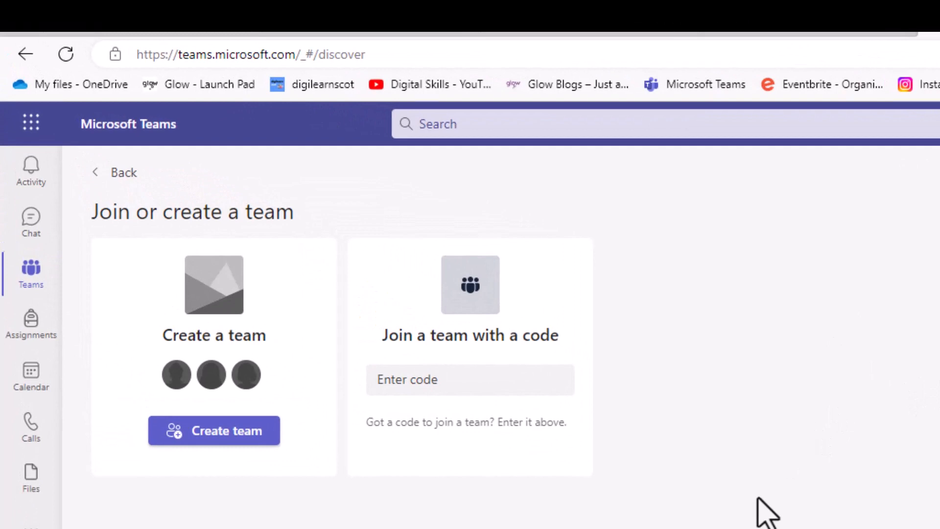
pyautogui.moveTo(505, 344)
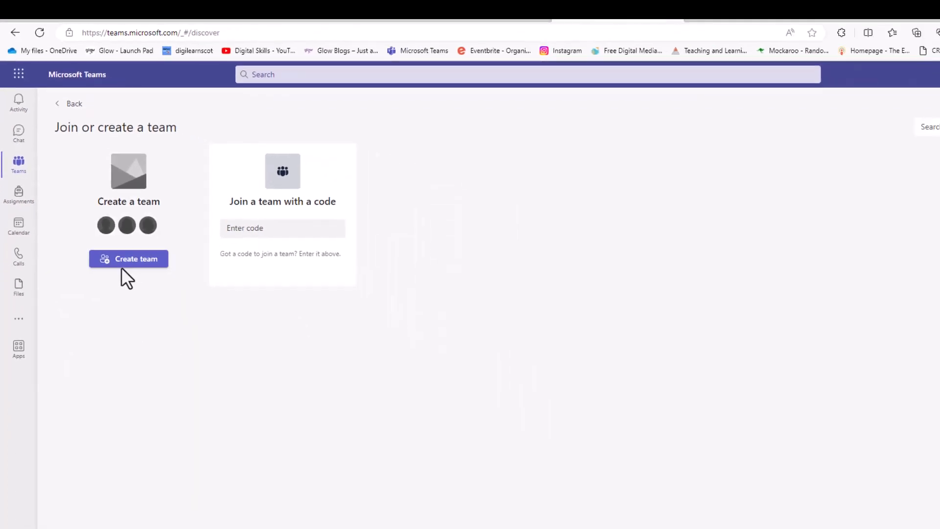
pyautogui.click(109, 236)
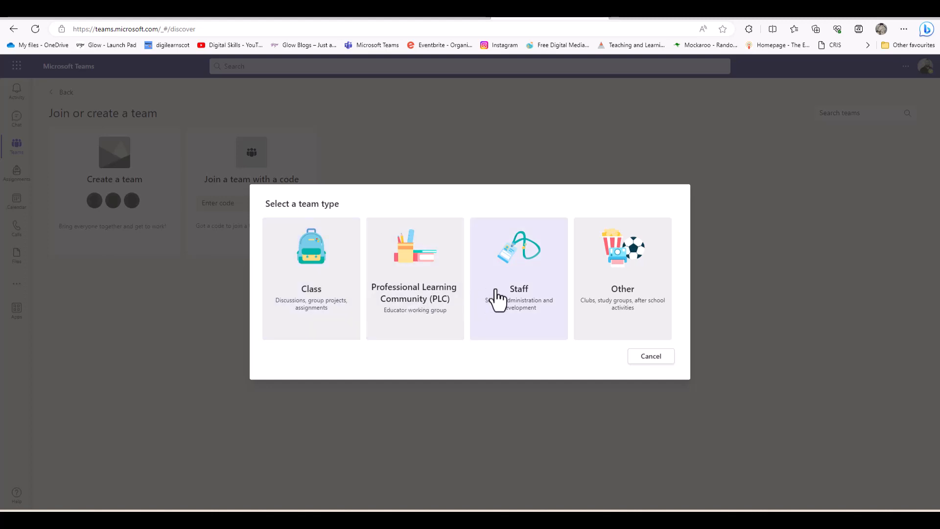
pyautogui.click(420, 306)
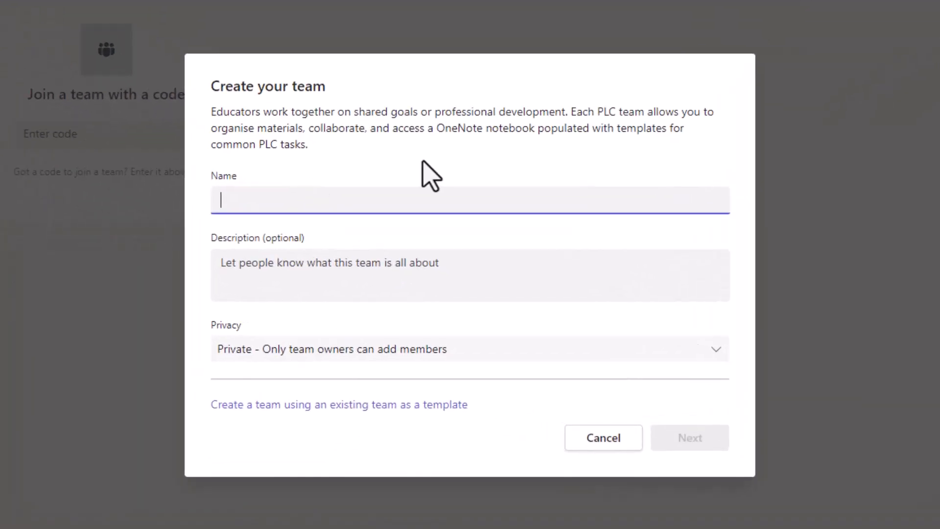
# Create the team with the name "demo staff" and privacy set to Private, without adding any people.
pyautogui.write('demo')
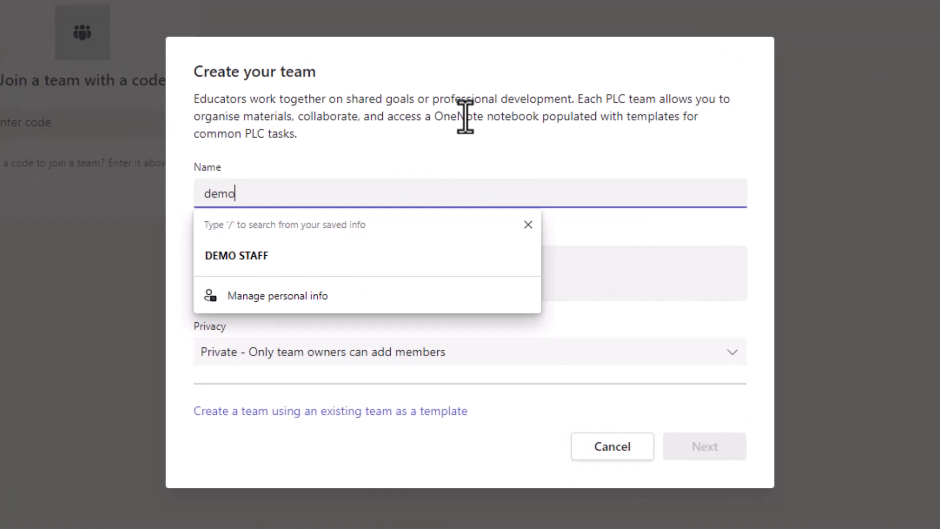
pyautogui.write(' staff')
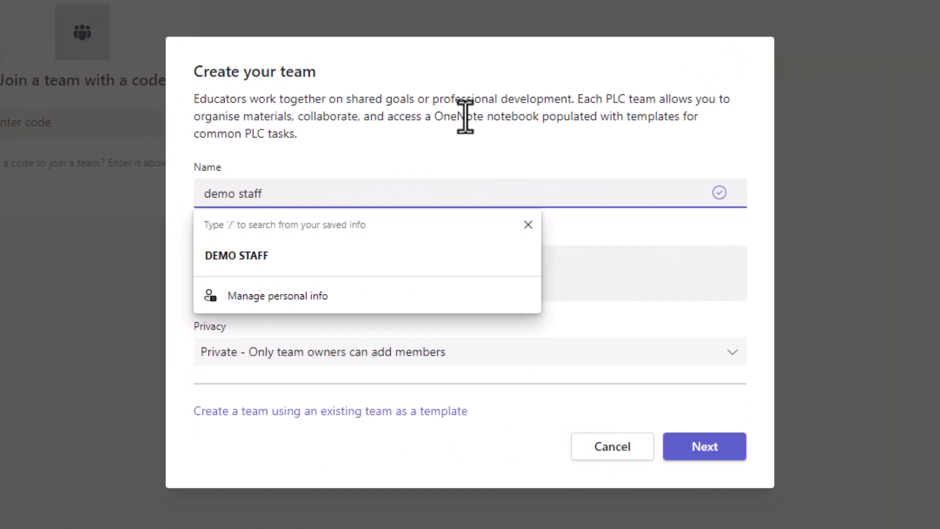
pyautogui.click(618, 272)
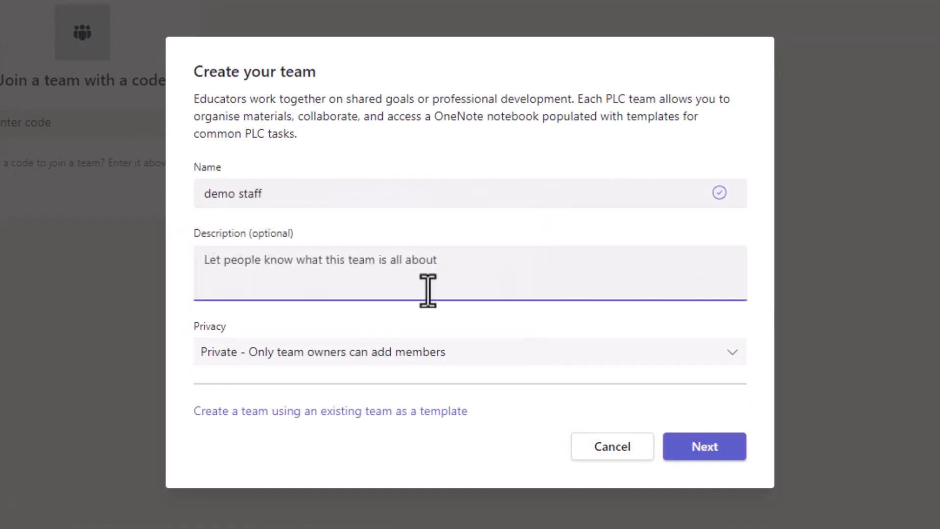
pyautogui.click(721, 360)
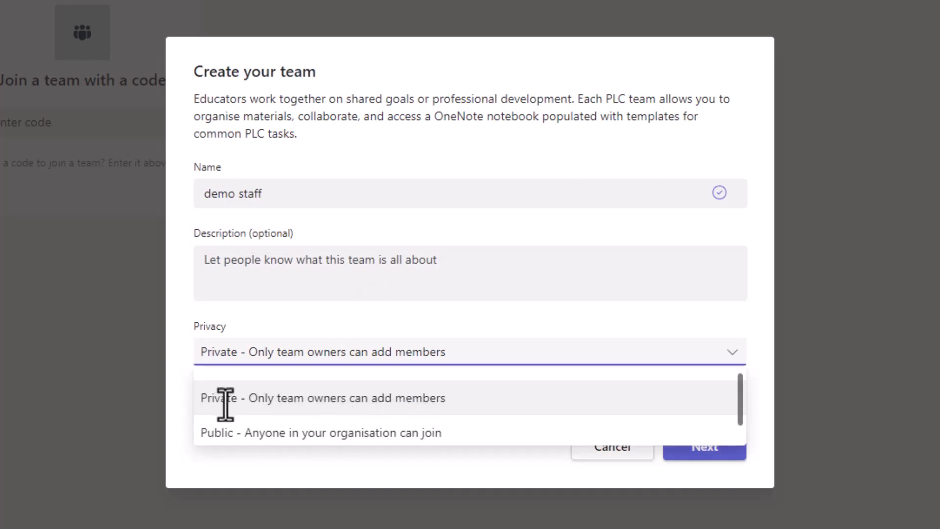
pyautogui.click(225, 404)
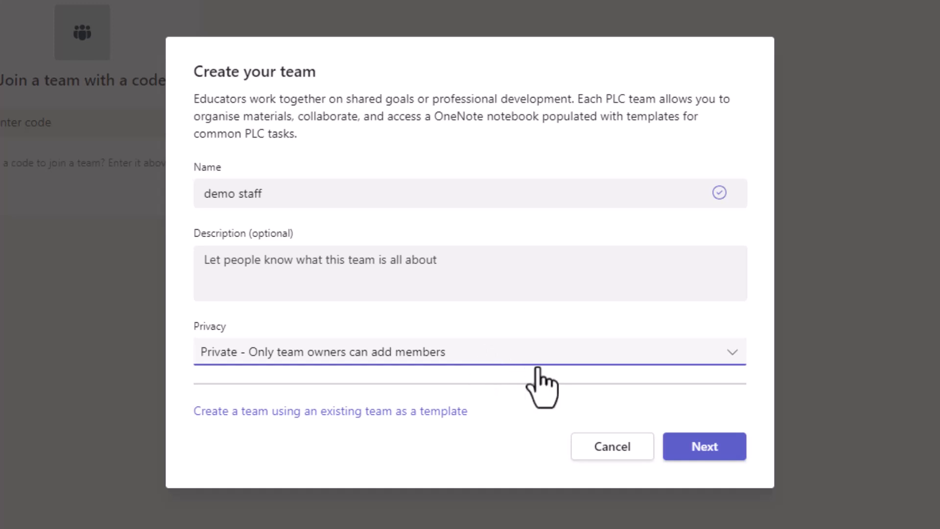
pyautogui.click(720, 451)
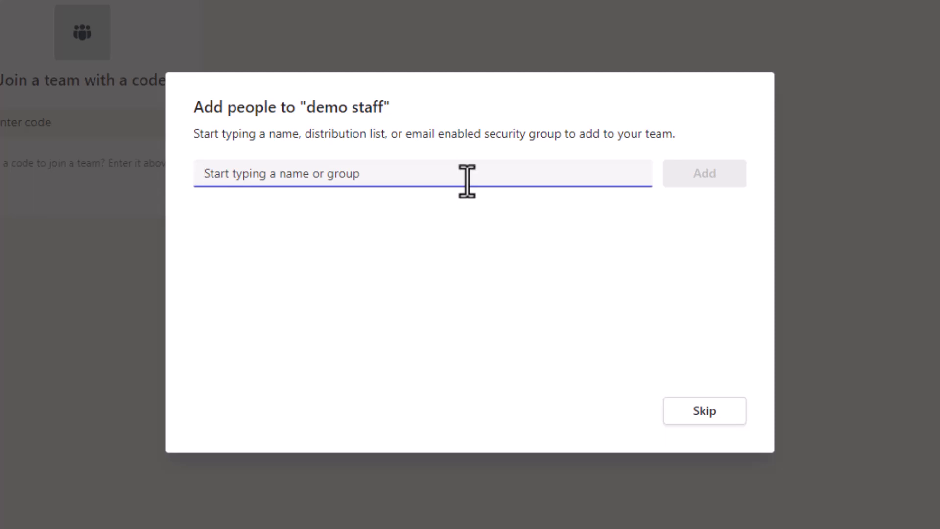
pyautogui.click(704, 414)
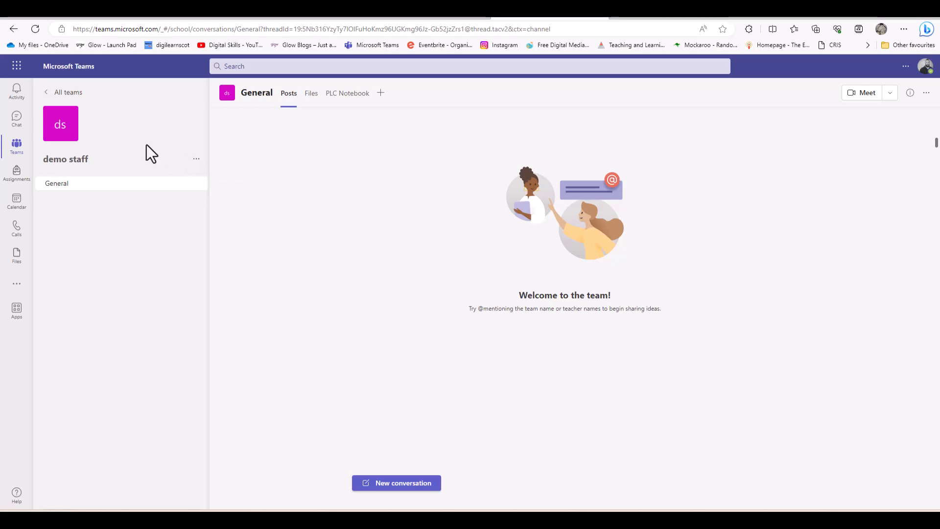
# Change the demo staff team's avatar to the multicoloured wheel picture.
pyautogui.click(196, 159)
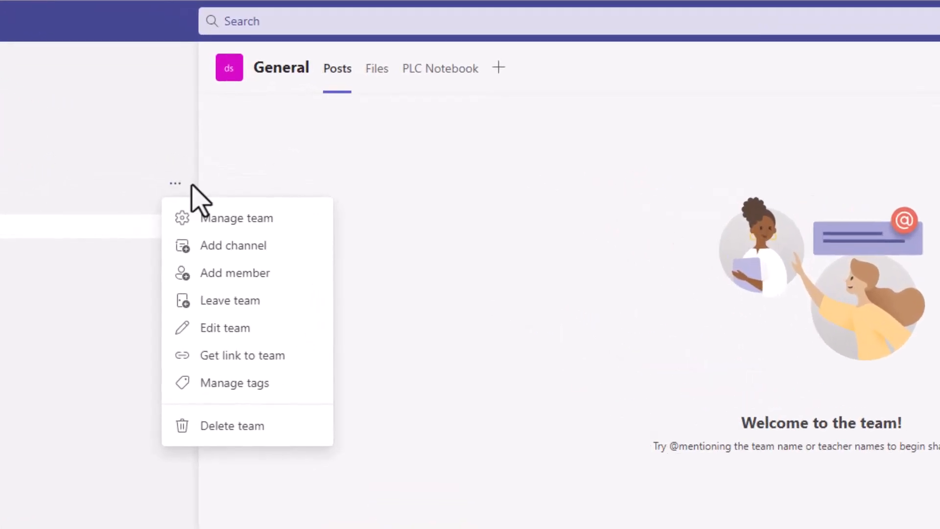
pyautogui.click(226, 335)
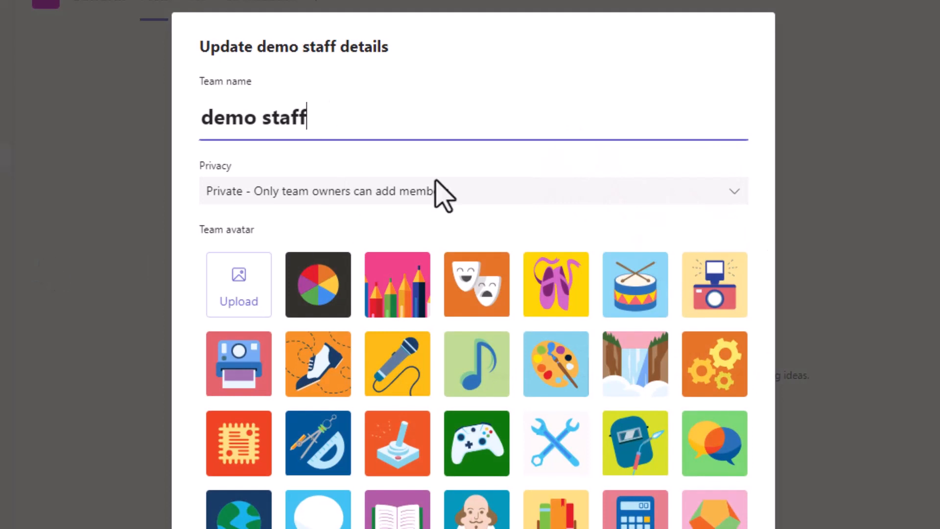
pyautogui.click(330, 294)
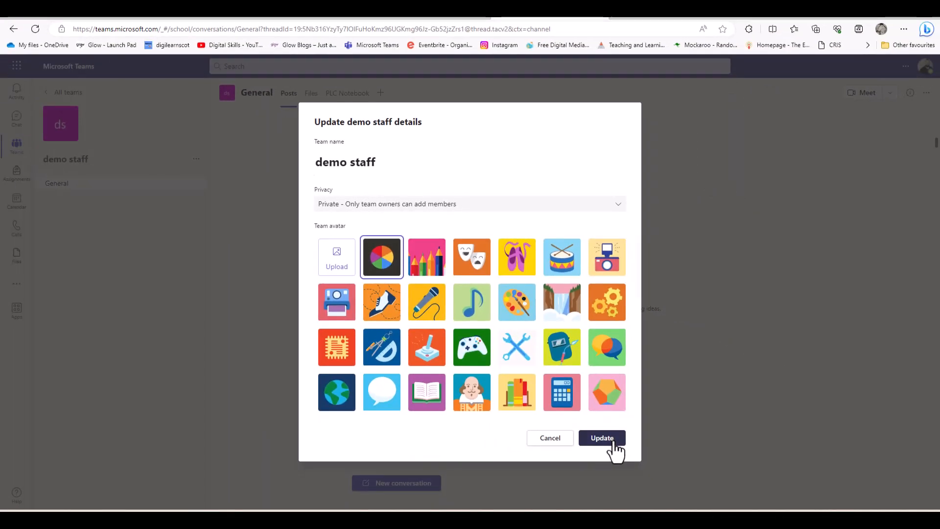
pyautogui.click(613, 441)
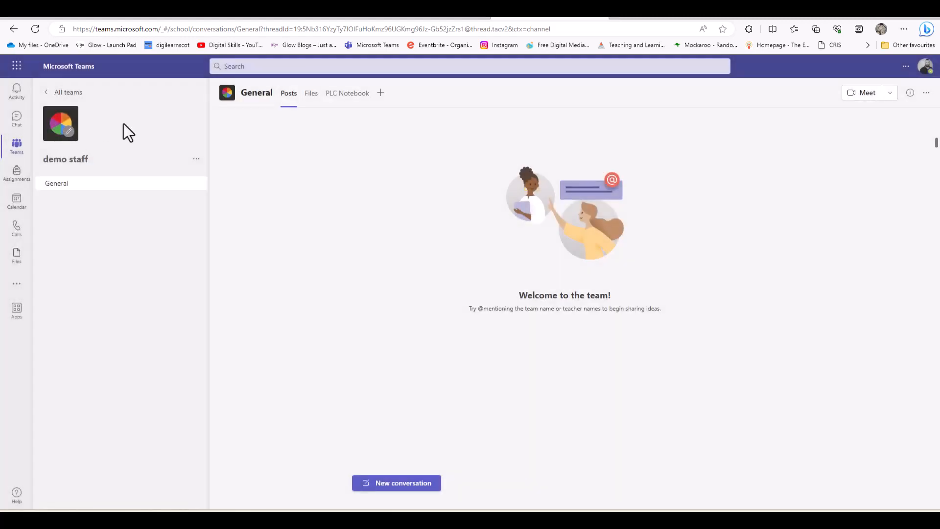
# View the form for adding members to demo staff, and close it without adding anyone.
pyautogui.click(197, 162)
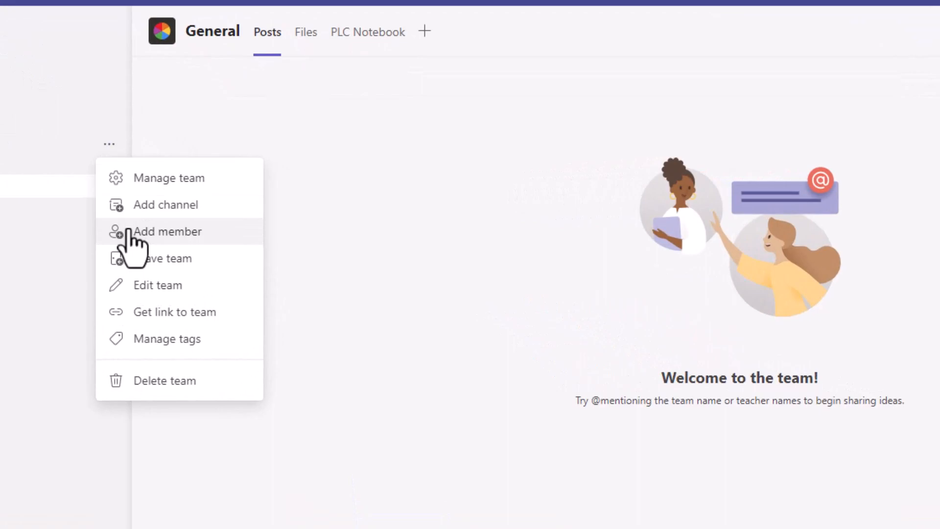
pyautogui.click(128, 231)
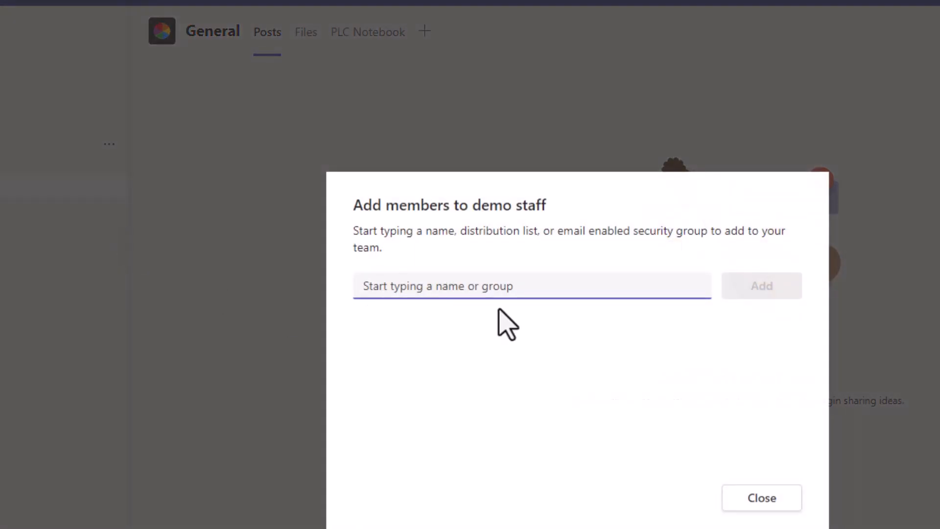
pyautogui.click(782, 498)
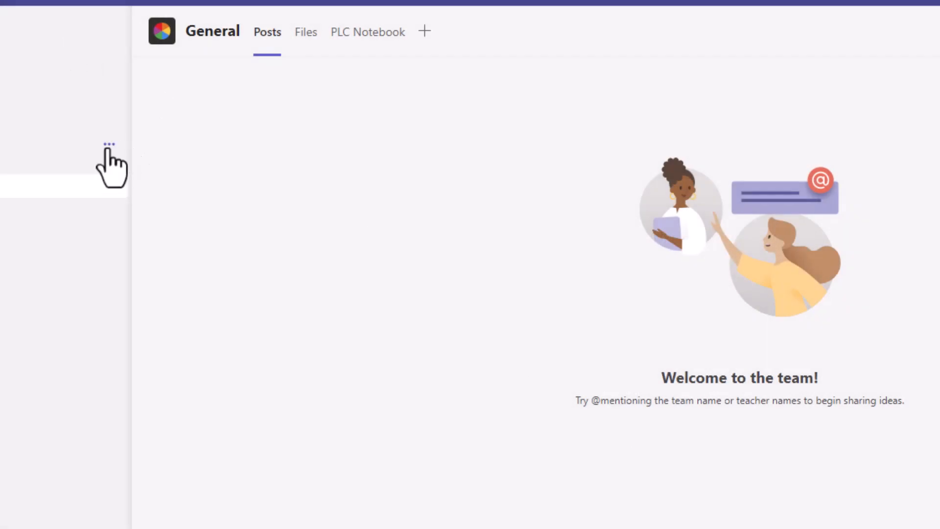
# Generate a team code in the demo staff team's management settings.
pyautogui.click(108, 145)
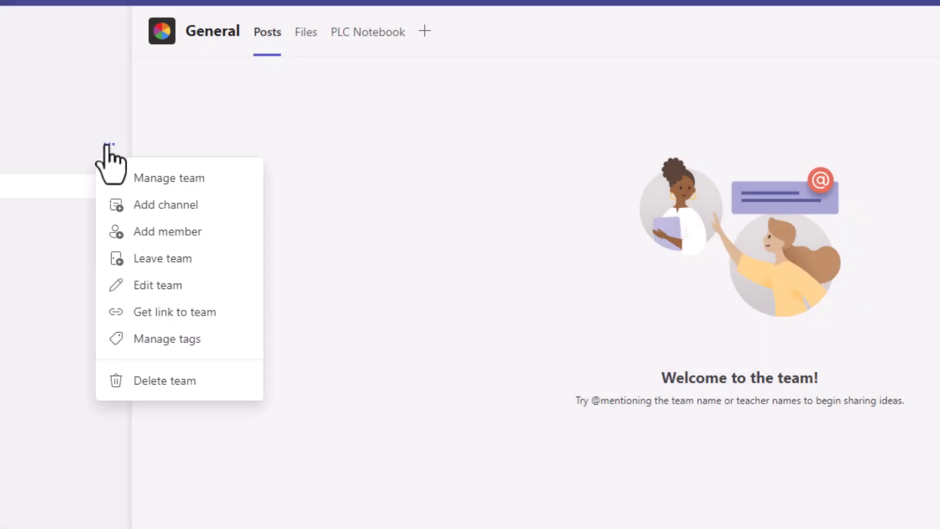
pyautogui.click(143, 180)
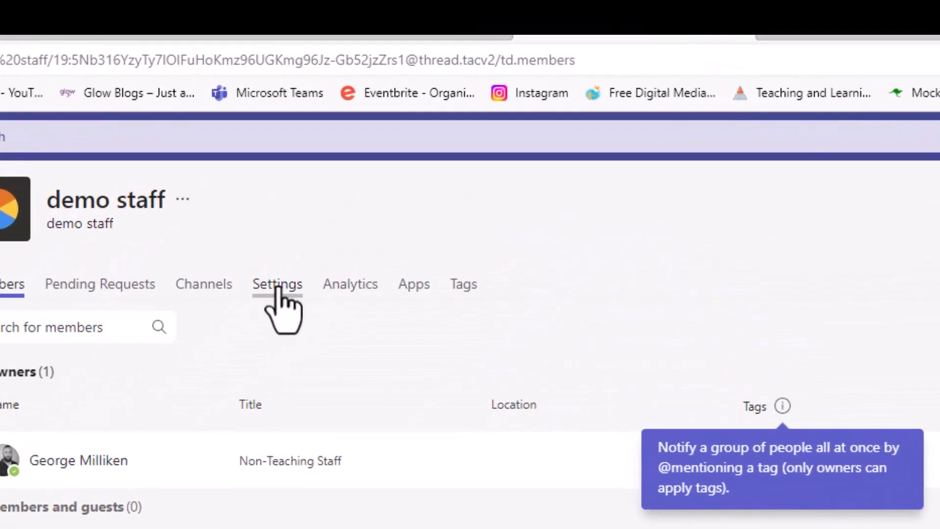
pyautogui.click(278, 289)
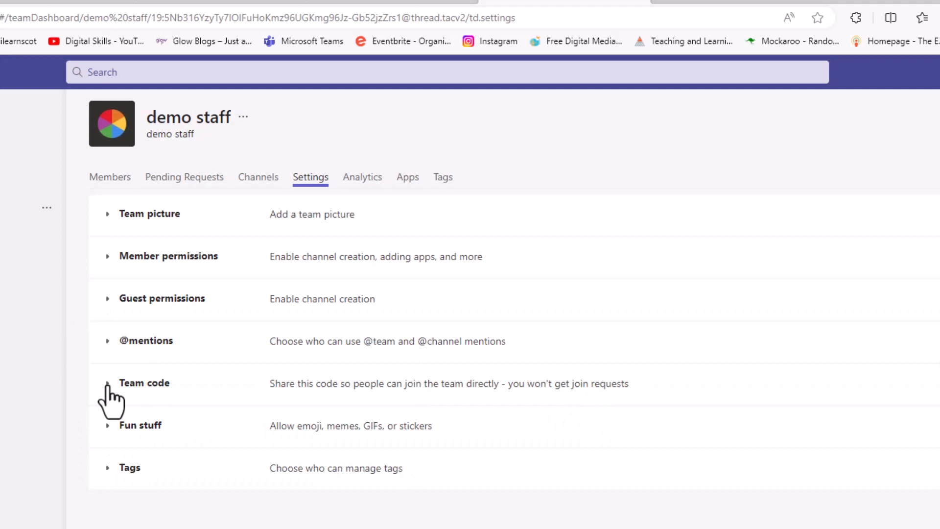
pyautogui.click(107, 386)
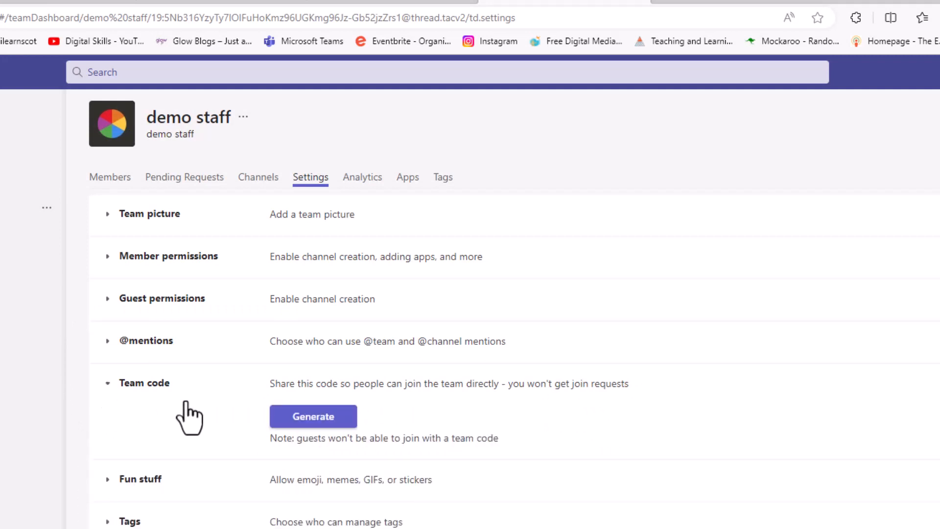
pyautogui.click(344, 420)
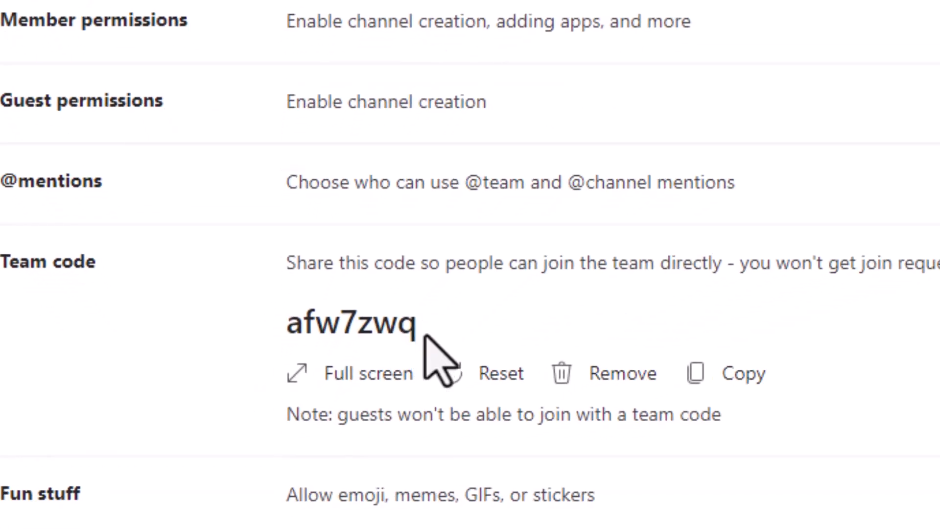
# Copy the generated team code, and reset the code twice.
pyautogui.doubleClick(0, 272)
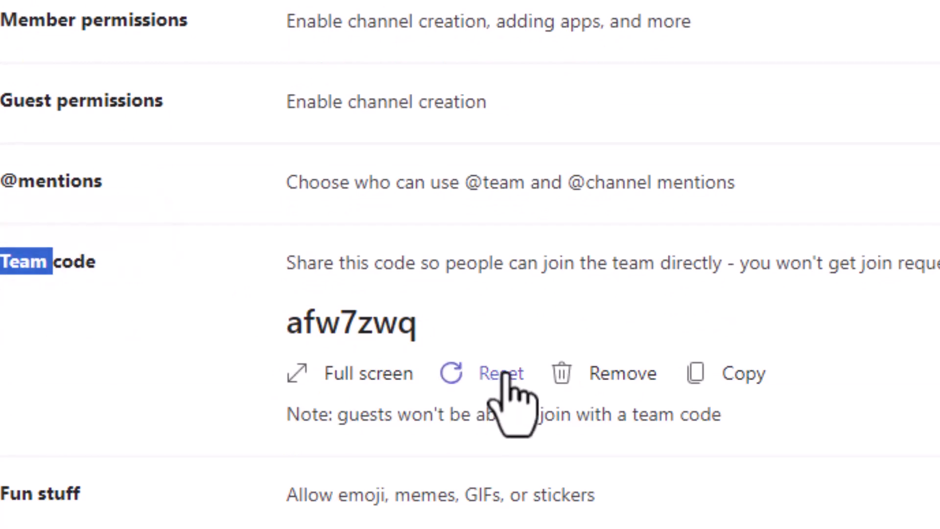
pyautogui.click(741, 386)
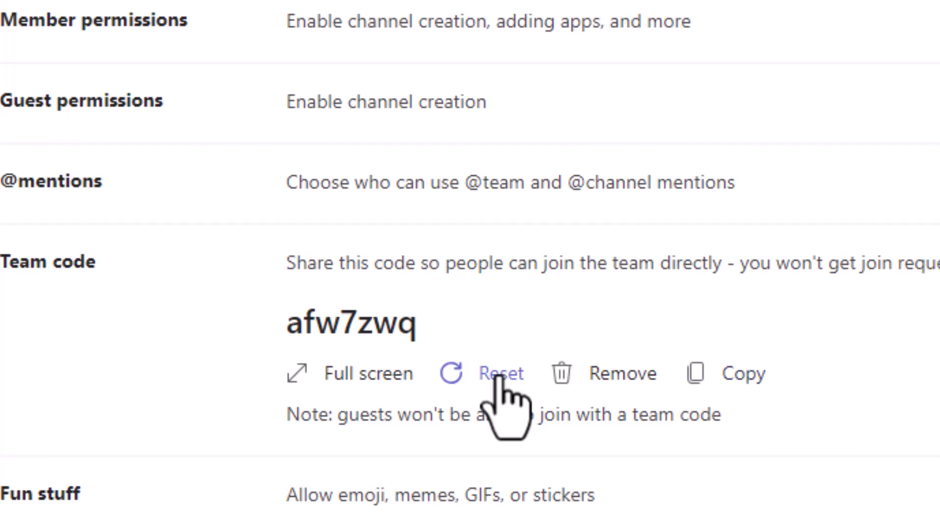
pyautogui.click(477, 374)
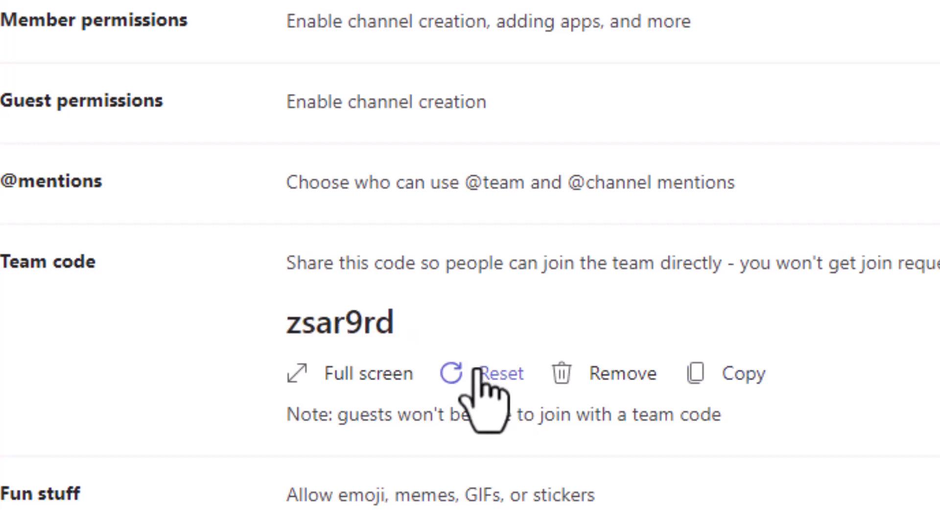
pyautogui.click(477, 373)
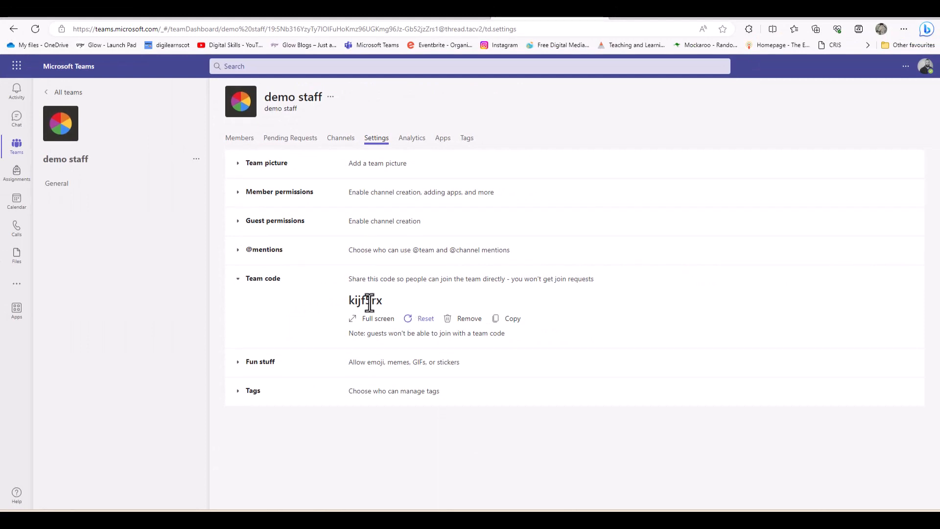
# Return to the teams overview and start joining a team with a code, ready to enter the code.
pyautogui.click(10, 152)
pyautogui.click(15, 151)
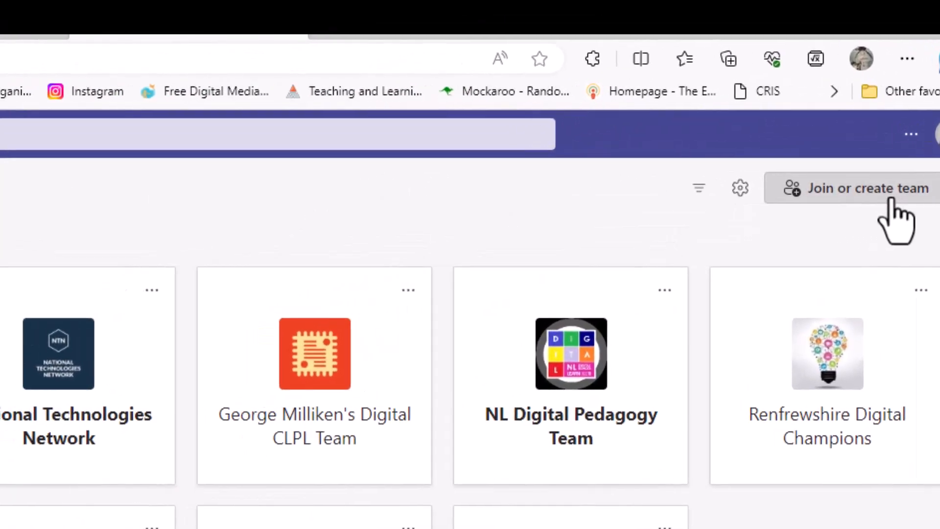
pyautogui.click(890, 200)
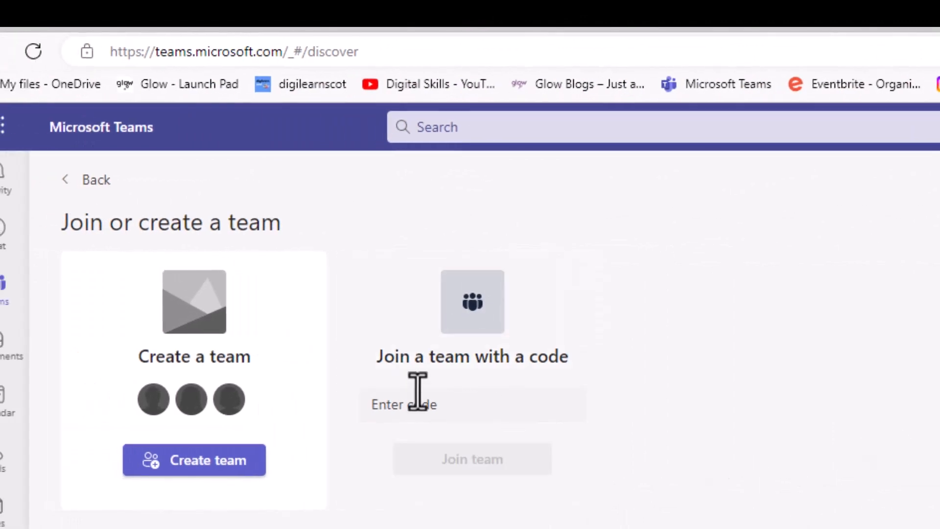
pyautogui.click(438, 405)
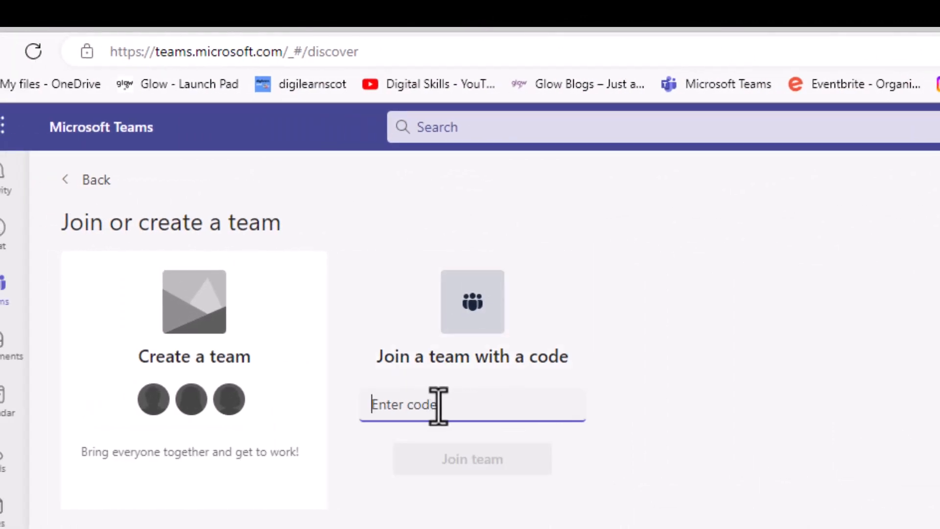